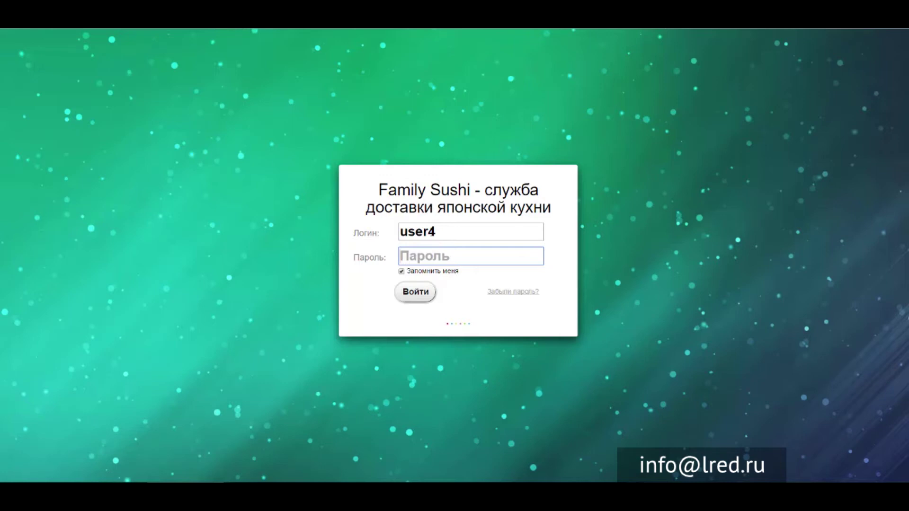
- Enter the account password in the Пароль field of the Family Sushi login form
{"action": "type", "text": "1234"}
- Sign in, look over the dashboard widgets, and open the events feed's Все приложения filter
{"action": "left_click", "coordinate": [424, 294]}
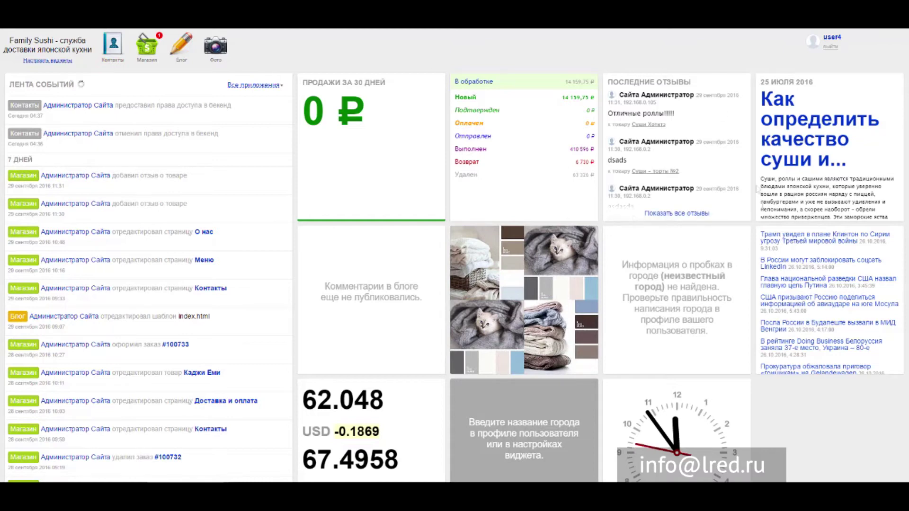
{"action": "scroll", "coordinate": [759, 247], "scroll_direction": "down", "scroll_amount": 5}
{"action": "scroll", "coordinate": [759, 247], "scroll_direction": "up", "scroll_amount": 4}
{"action": "scroll", "coordinate": [313, 301], "scroll_direction": "up", "scroll_amount": 1}
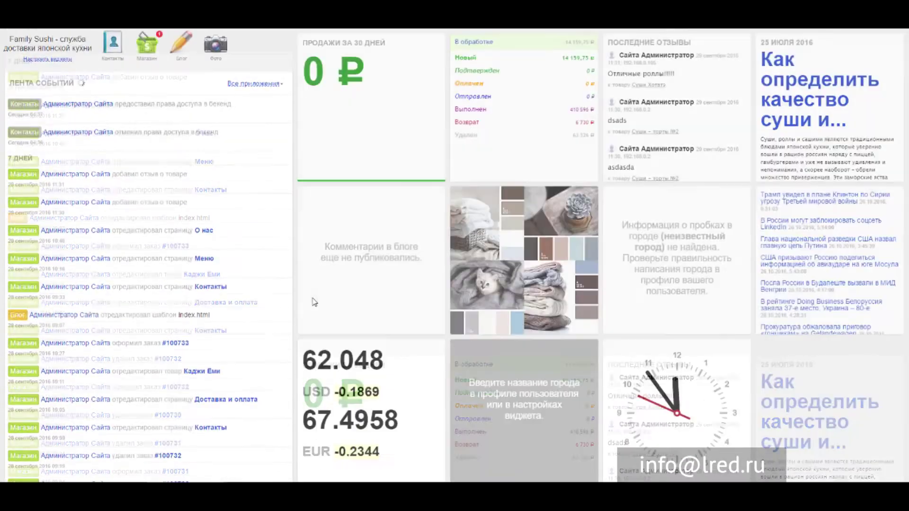
{"action": "scroll", "coordinate": [312, 301], "scroll_direction": "down", "scroll_amount": 1}
{"action": "scroll", "coordinate": [303, 293], "scroll_direction": "up", "scroll_amount": 2}
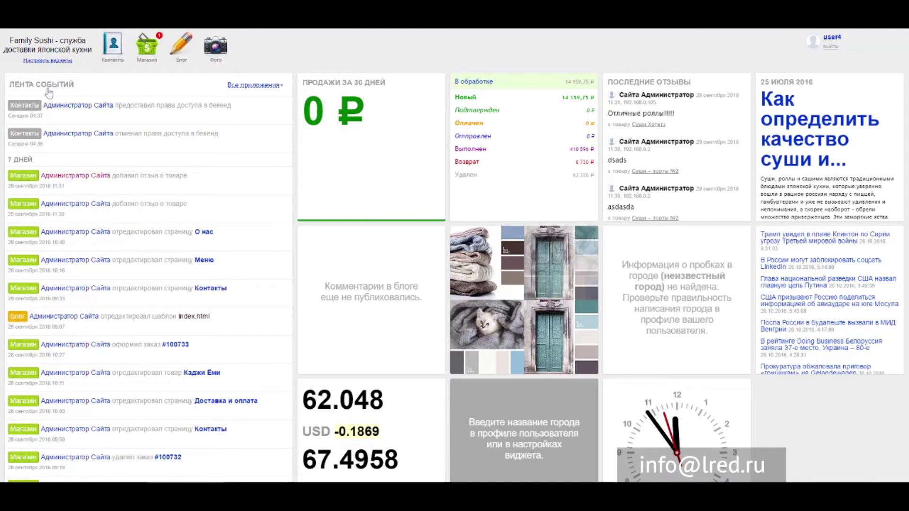
{"action": "left_click", "coordinate": [278, 85]}
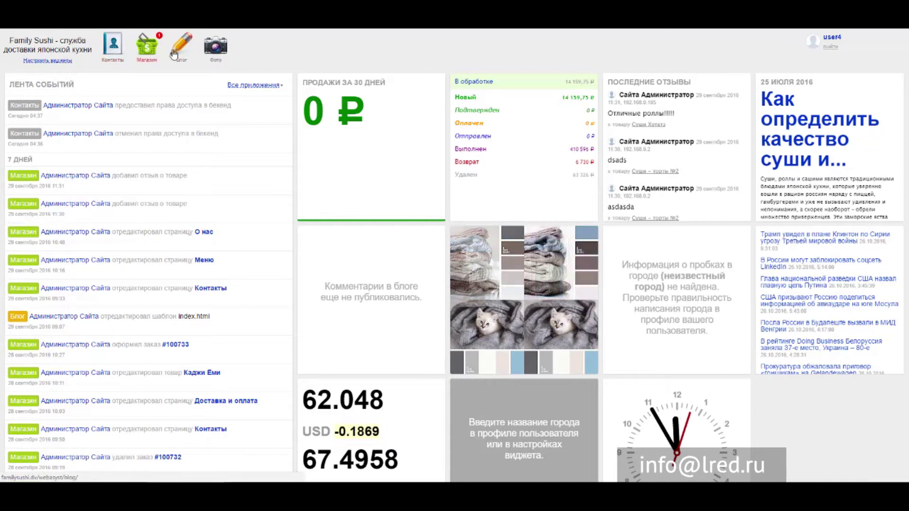
- In Контакты, show Все контакты and narrow the list to the Магазин category
{"action": "left_click", "coordinate": [114, 51]}
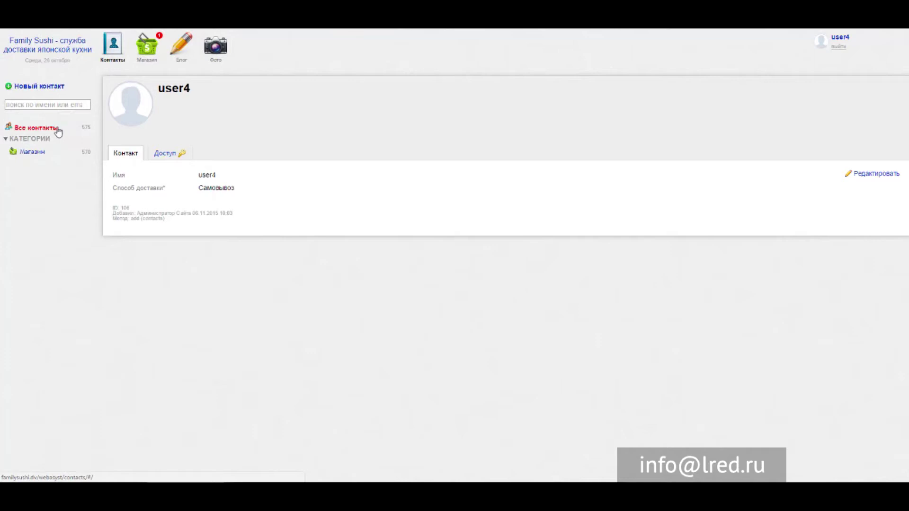
{"action": "left_click", "coordinate": [37, 129]}
{"action": "left_click", "coordinate": [33, 152]}
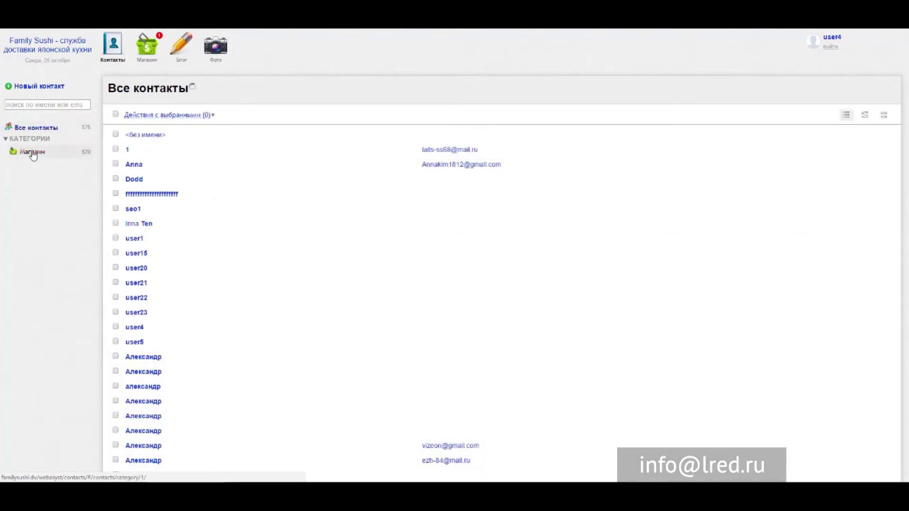
{"action": "scroll", "coordinate": [153, 152], "scroll_direction": "down", "scroll_amount": 3}
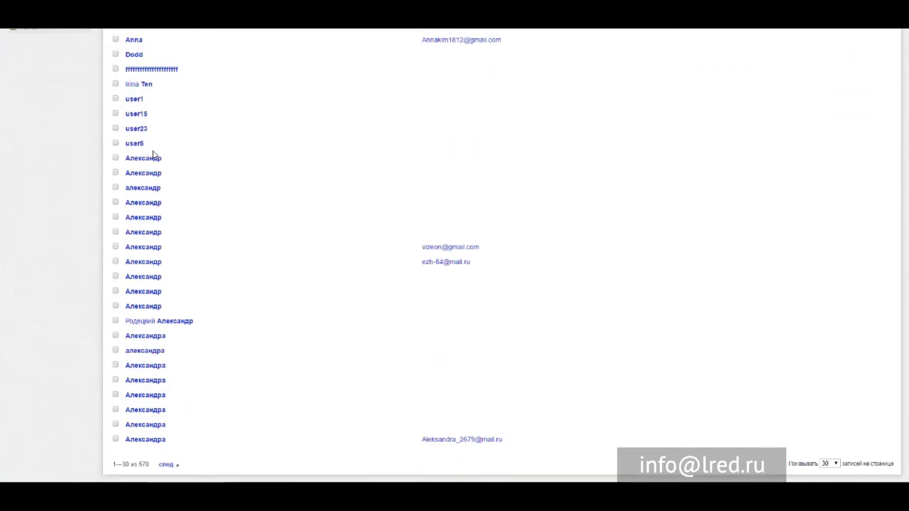
{"action": "scroll", "coordinate": [161, 369], "scroll_direction": "up", "scroll_amount": 3}
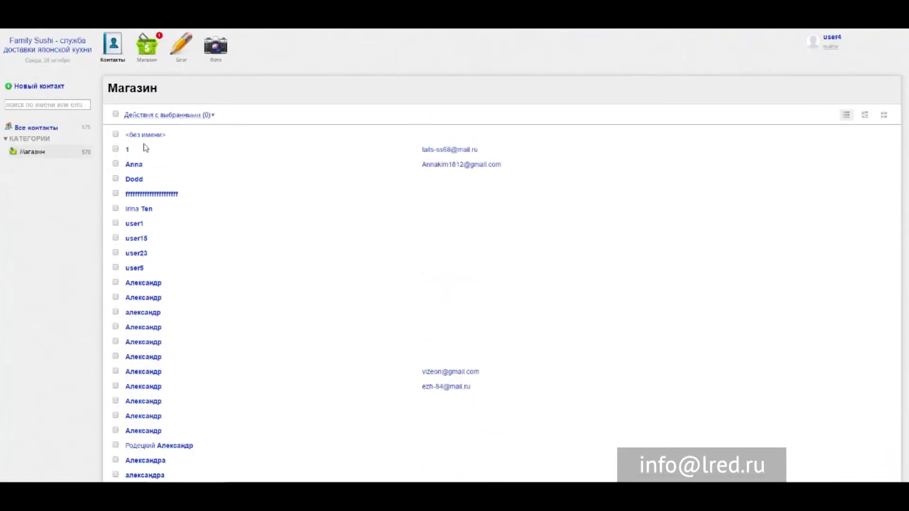
{"action": "scroll", "coordinate": [179, 171], "scroll_direction": "down", "scroll_amount": 1}
{"action": "scroll", "coordinate": [179, 171], "scroll_direction": "up", "scroll_amount": 1}
- Open the Магазин app and review new order #100733, totalling 14 159,75 ₽
{"action": "left_click", "coordinate": [147, 42]}
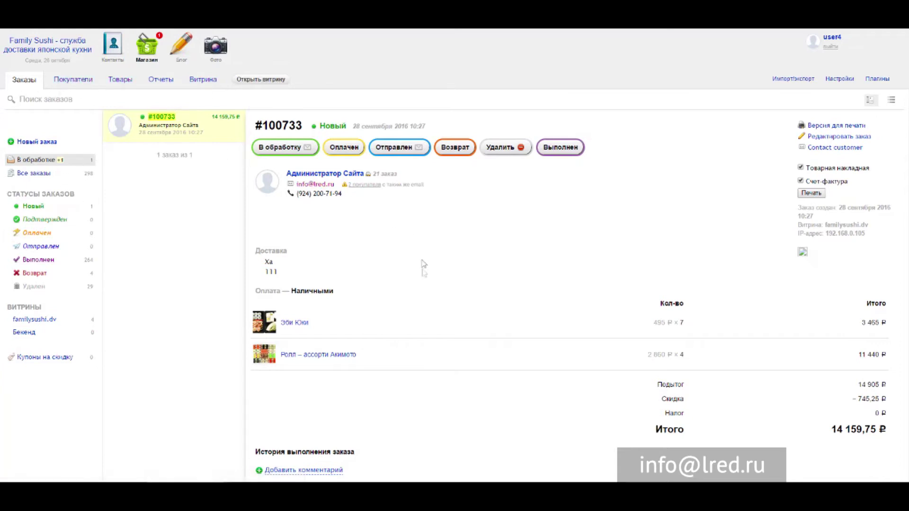
{"action": "scroll", "coordinate": [452, 233], "scroll_direction": "down", "scroll_amount": 2}
{"action": "scroll", "coordinate": [441, 227], "scroll_direction": "up", "scroll_amount": 2}
{"action": "scroll", "coordinate": [443, 229], "scroll_direction": "down", "scroll_amount": 2}
{"action": "scroll", "coordinate": [396, 221], "scroll_direction": "up", "scroll_amount": 2}
{"action": "scroll", "coordinate": [253, 225], "scroll_direction": "down", "scroll_amount": 2}
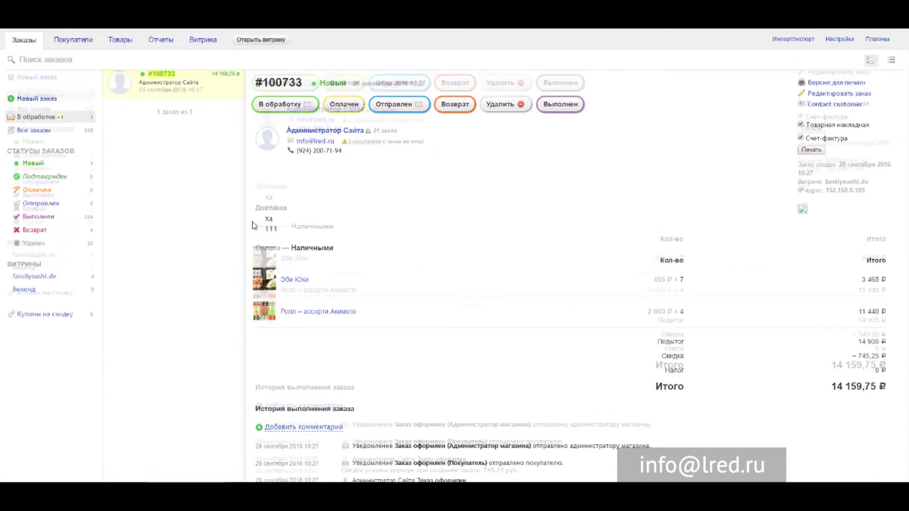
{"action": "scroll", "coordinate": [253, 225], "scroll_direction": "up", "scroll_amount": 2}
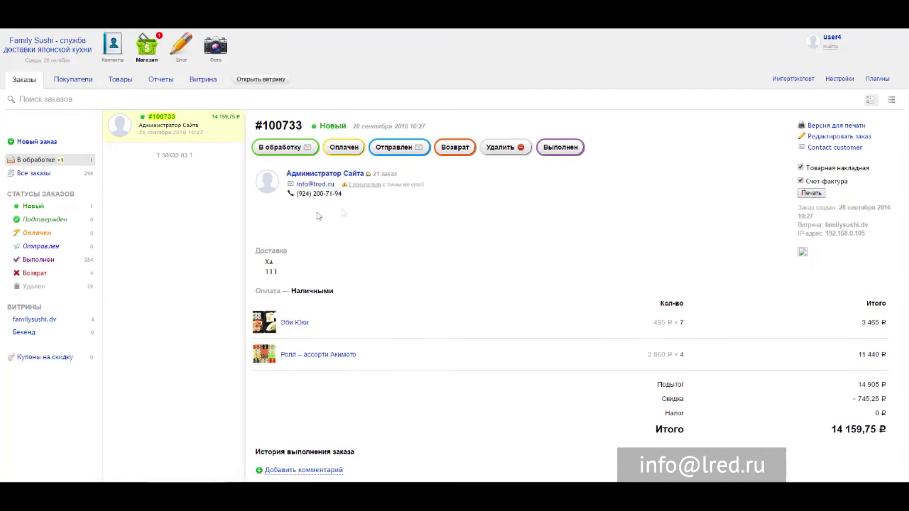
{"action": "scroll", "coordinate": [330, 235], "scroll_direction": "down", "scroll_amount": 2}
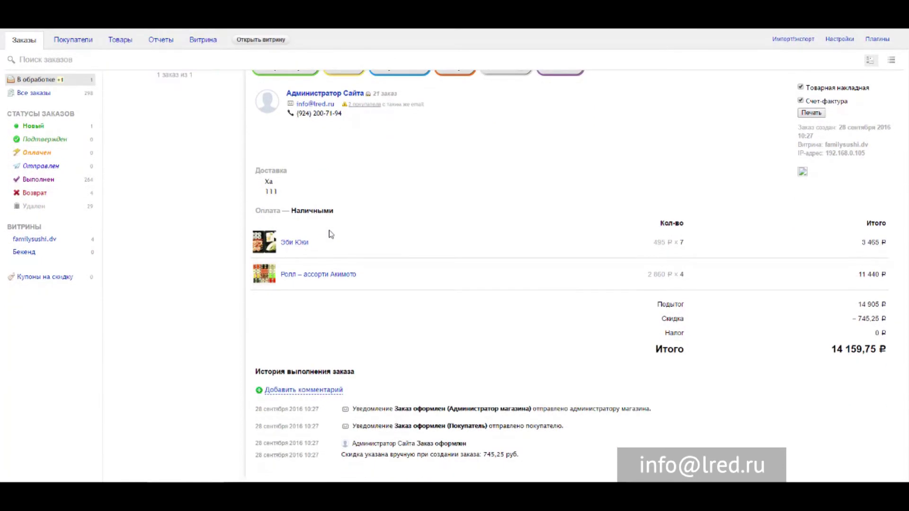
{"action": "scroll", "coordinate": [331, 235], "scroll_direction": "up", "scroll_amount": 2}
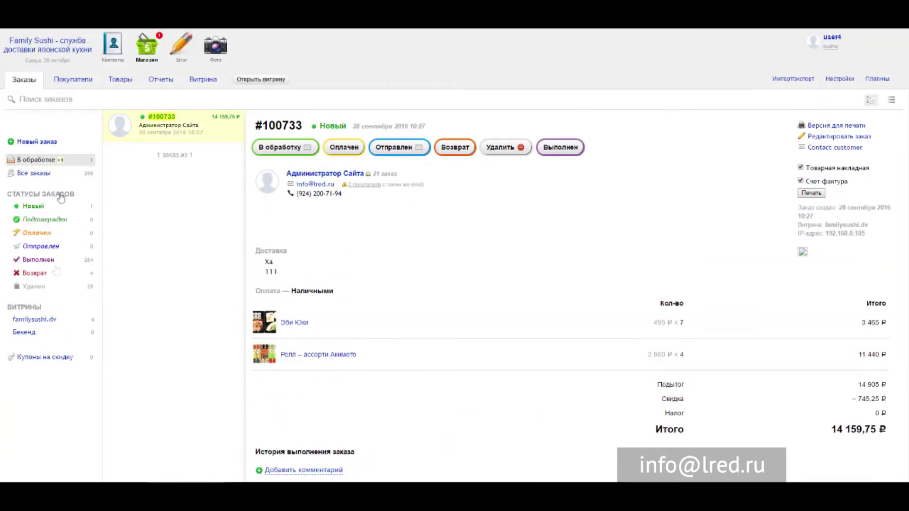
- List Все заказы, then switch back to the В обработке order filter
{"action": "left_click", "coordinate": [33, 173]}
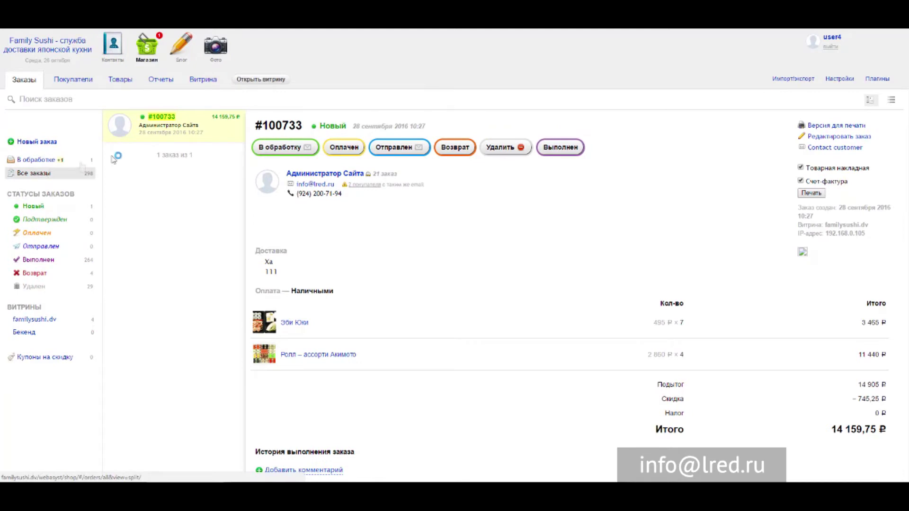
{"action": "scroll", "coordinate": [156, 148], "scroll_direction": "down", "scroll_amount": 3}
{"action": "scroll", "coordinate": [166, 150], "scroll_direction": "down", "scroll_amount": 4}
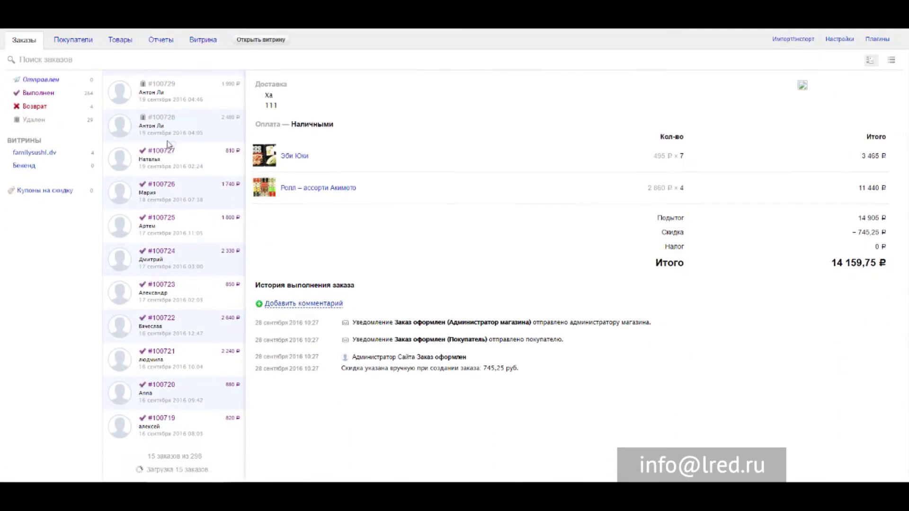
{"action": "scroll", "coordinate": [168, 152], "scroll_direction": "up", "scroll_amount": 4}
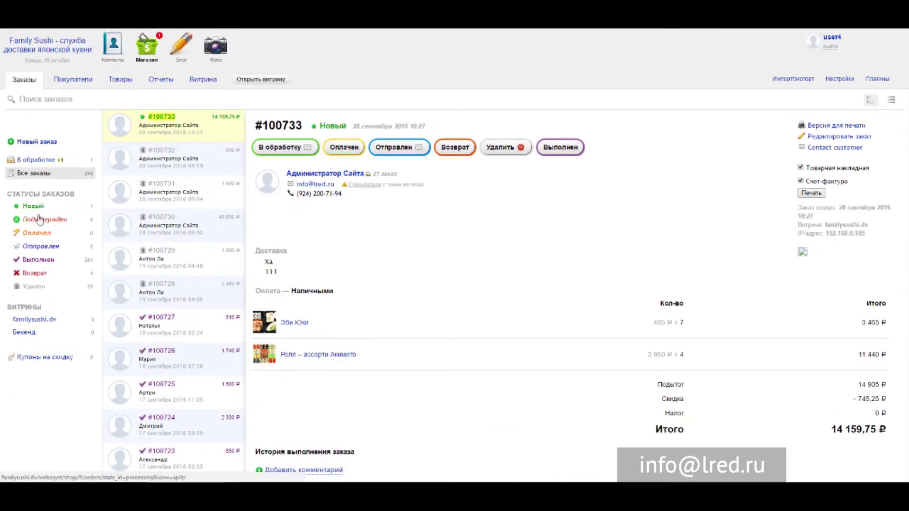
{"action": "left_click", "coordinate": [113, 164]}
{"action": "left_click", "coordinate": [30, 160]}
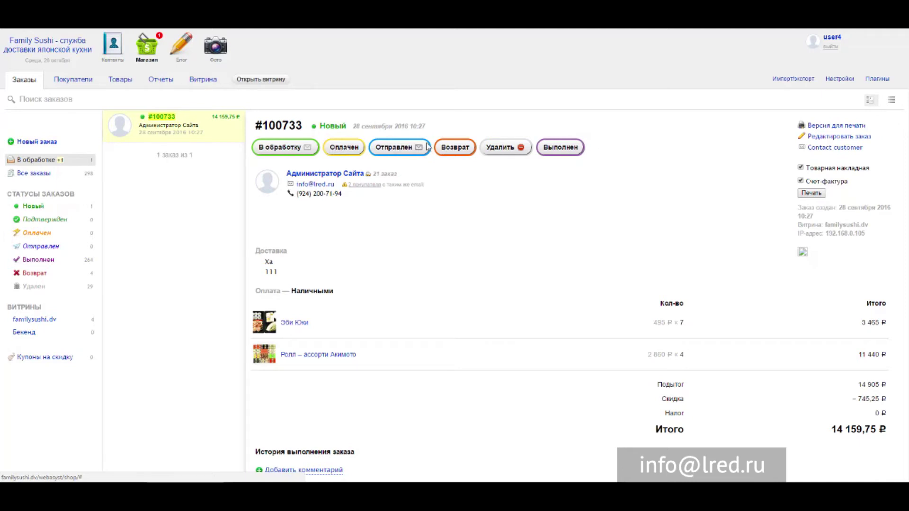
- Browse the Все покупатели customer list, then bring up the Товары list of 237 products
{"action": "left_click", "coordinate": [70, 84]}
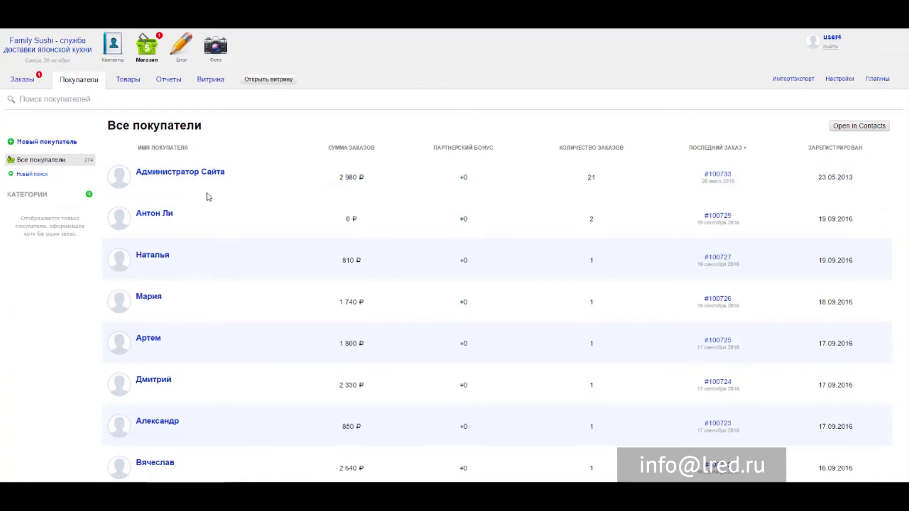
{"action": "scroll", "coordinate": [299, 190], "scroll_direction": "down", "scroll_amount": 14}
{"action": "scroll", "coordinate": [298, 191], "scroll_direction": "up", "scroll_amount": 8}
{"action": "scroll", "coordinate": [299, 190], "scroll_direction": "up", "scroll_amount": 6}
{"action": "scroll", "coordinate": [305, 208], "scroll_direction": "down", "scroll_amount": 3}
{"action": "scroll", "coordinate": [313, 222], "scroll_direction": "up", "scroll_amount": 5}
{"action": "scroll", "coordinate": [732, 251], "scroll_direction": "down", "scroll_amount": 4}
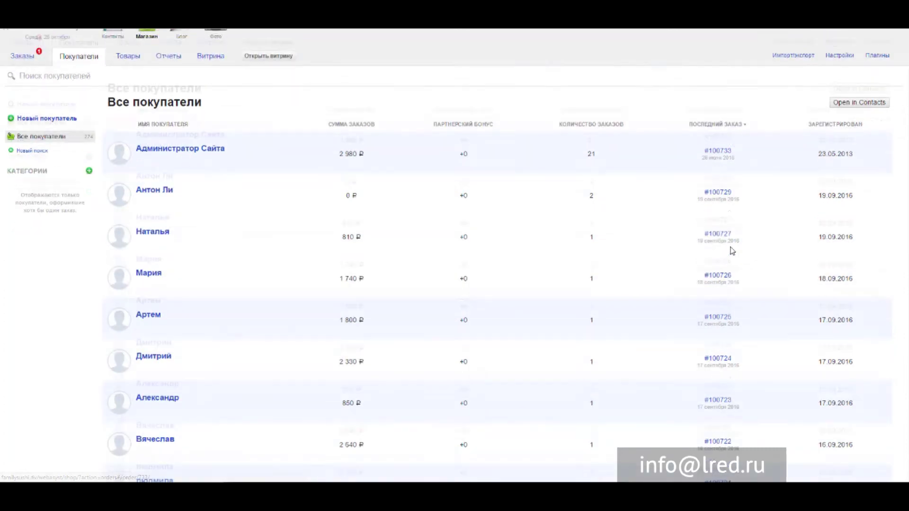
{"action": "scroll", "coordinate": [720, 252], "scroll_direction": "up", "scroll_amount": 4}
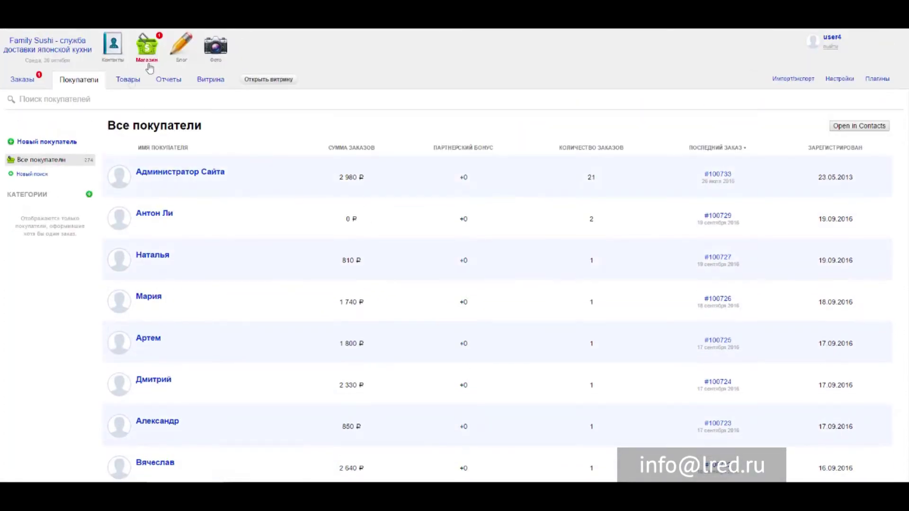
{"action": "left_click", "coordinate": [131, 84]}
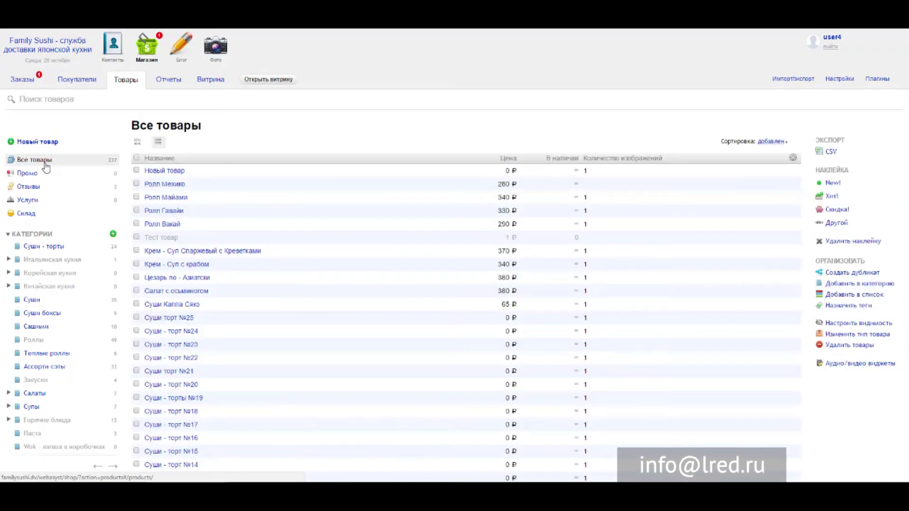
- Filter products to the Суши - торты category's 24 items, then go to Отчеты
{"action": "scroll", "coordinate": [51, 163], "scroll_direction": "down", "scroll_amount": 3}
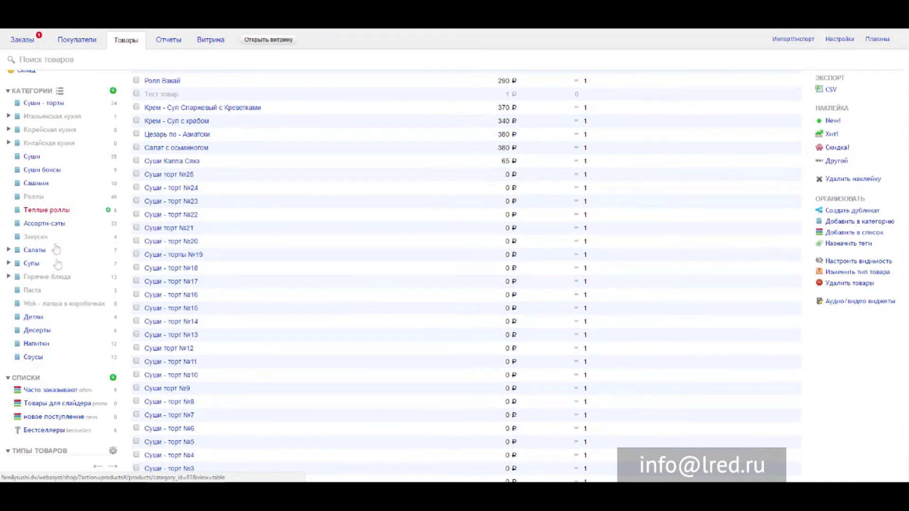
{"action": "scroll", "coordinate": [31, 161], "scroll_direction": "up", "scroll_amount": 2}
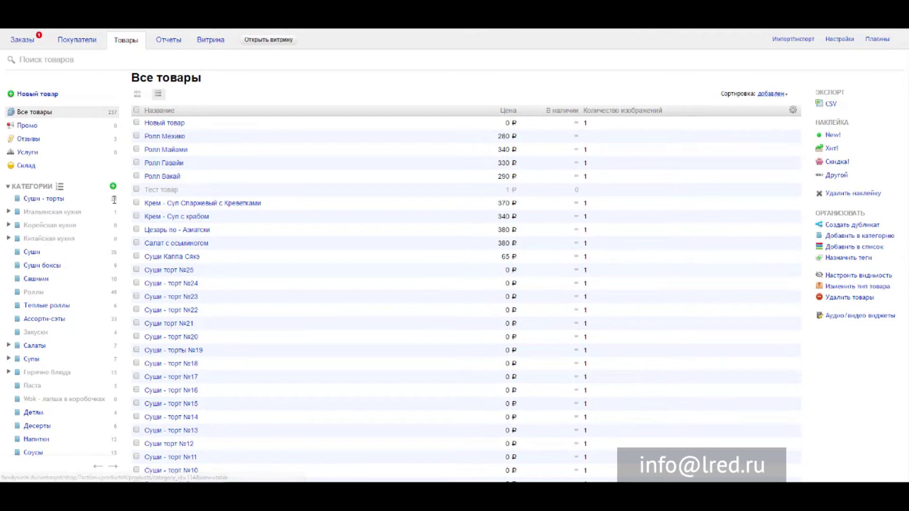
{"action": "left_click", "coordinate": [56, 199]}
{"action": "scroll", "coordinate": [188, 206], "scroll_direction": "down", "scroll_amount": 4}
{"action": "scroll", "coordinate": [142, 222], "scroll_direction": "up", "scroll_amount": 3}
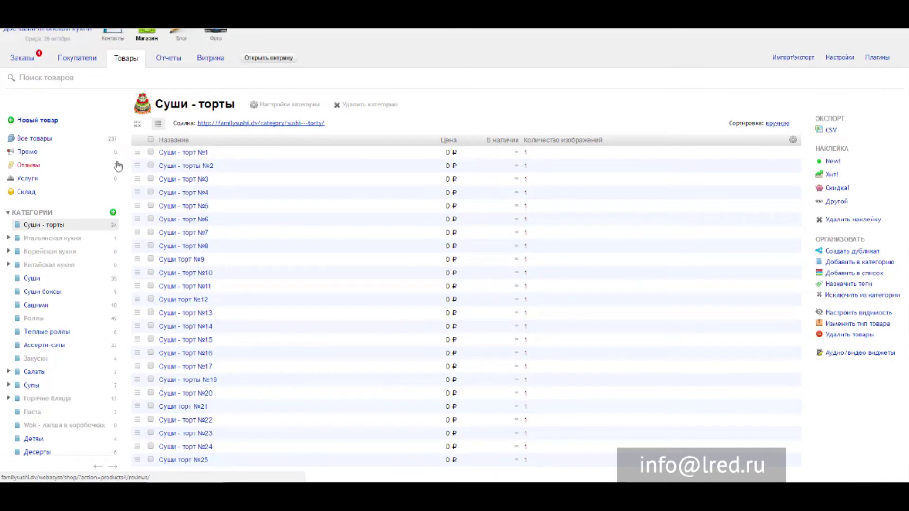
{"action": "scroll", "coordinate": [118, 186], "scroll_direction": "down", "scroll_amount": 1}
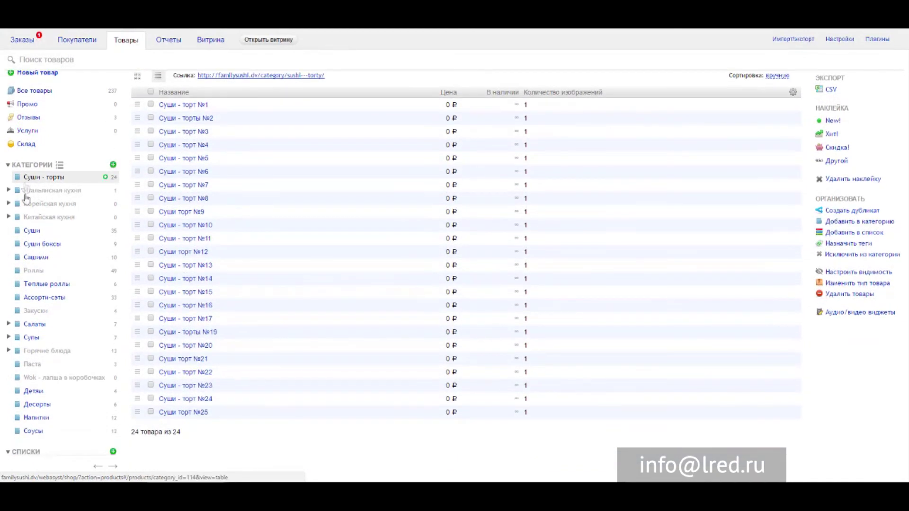
{"action": "scroll", "coordinate": [38, 265], "scroll_direction": "down", "scroll_amount": 2}
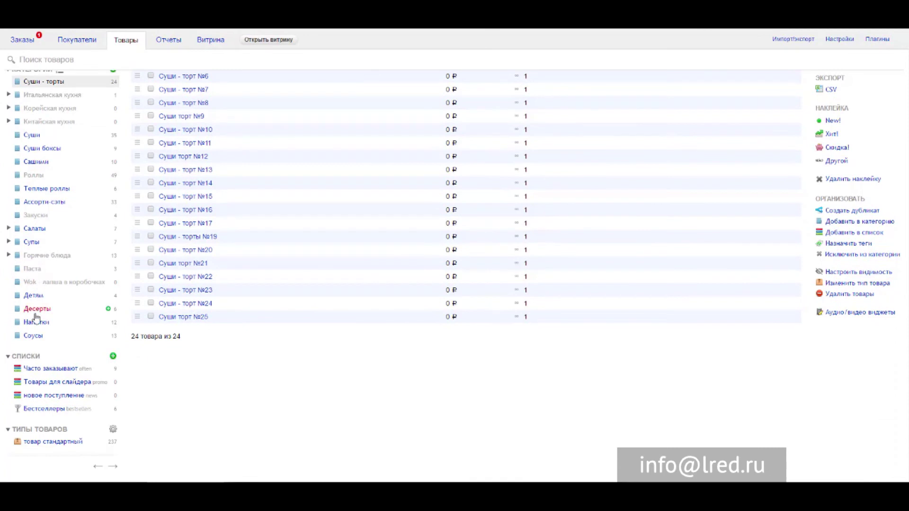
{"action": "scroll", "coordinate": [36, 318], "scroll_direction": "up", "scroll_amount": 3}
{"action": "scroll", "coordinate": [57, 199], "scroll_direction": "down", "scroll_amount": 3}
{"action": "scroll", "coordinate": [61, 353], "scroll_direction": "up", "scroll_amount": 4}
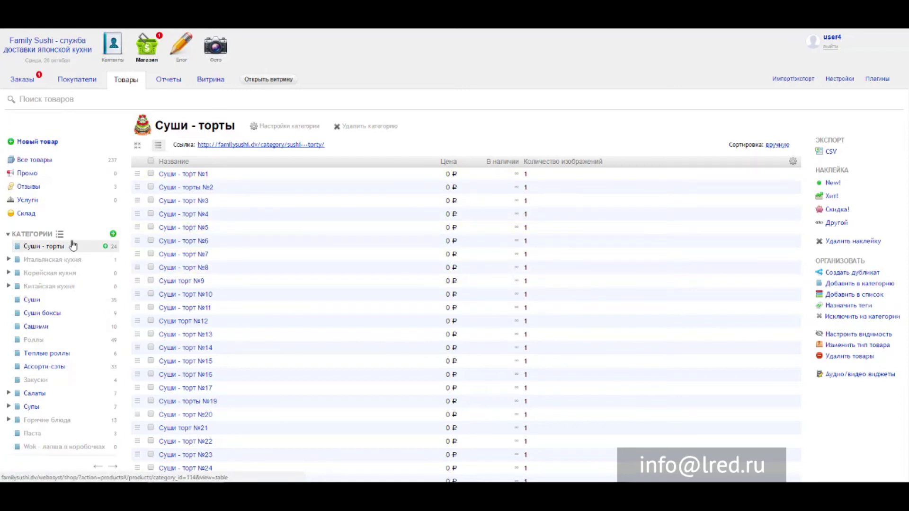
{"action": "left_click", "coordinate": [164, 82]}
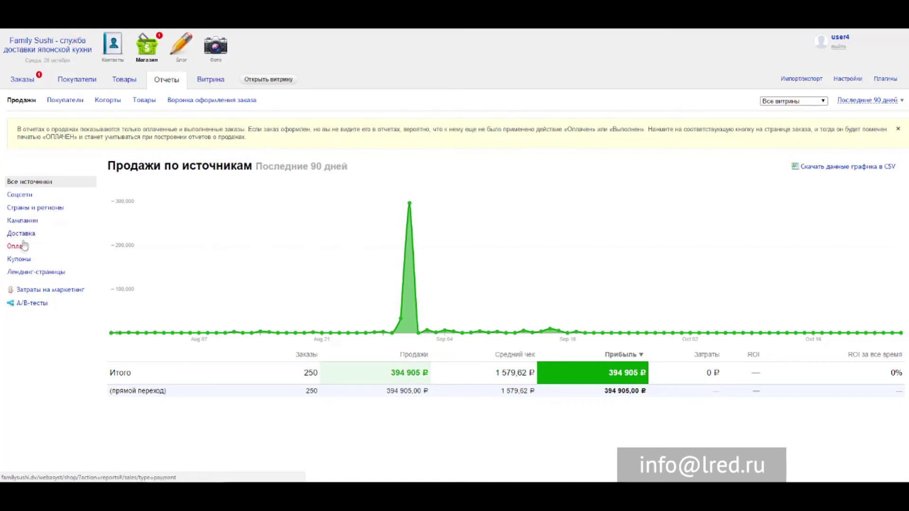
- Show the «Family Sushi» 1.1.3 design theme settings under the Витрина tab
{"action": "left_click", "coordinate": [204, 85]}
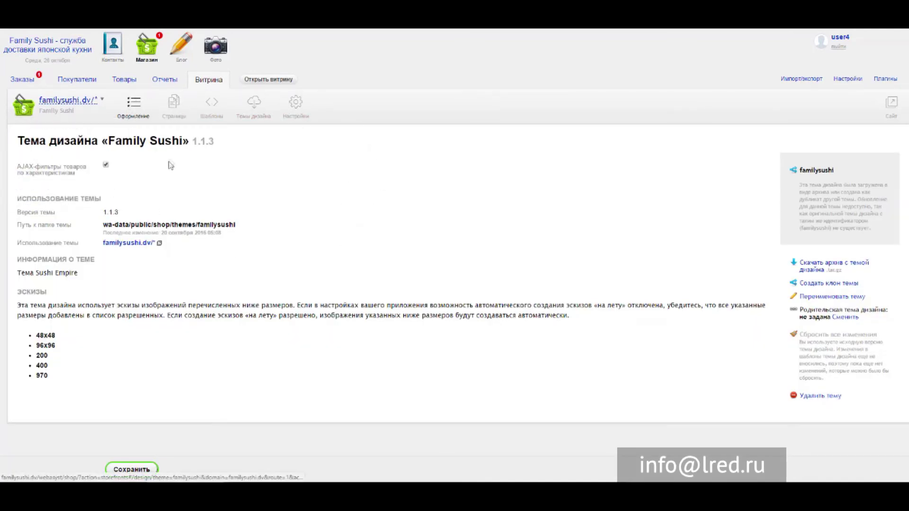
- Go through the storefront's Страницы, Шаблоны and Настройки, then launch the live storefront
{"action": "left_click", "coordinate": [166, 103]}
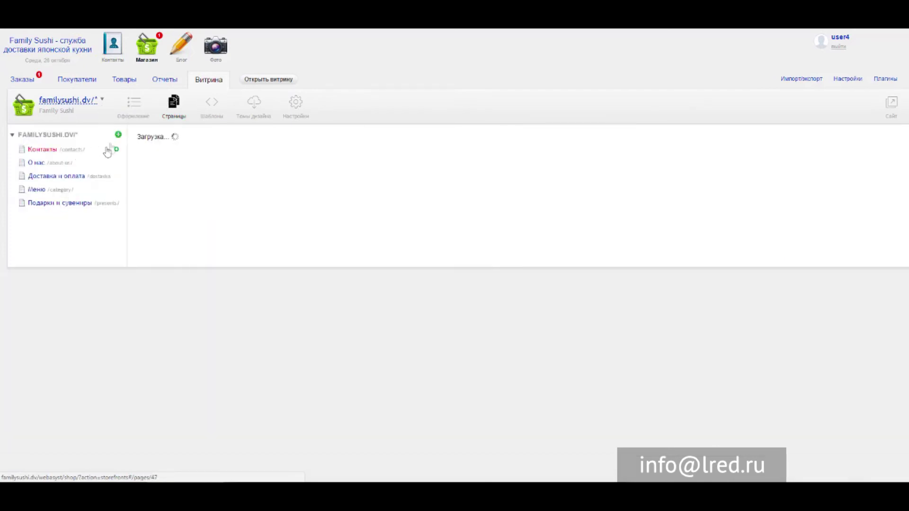
{"action": "left_click", "coordinate": [218, 113]}
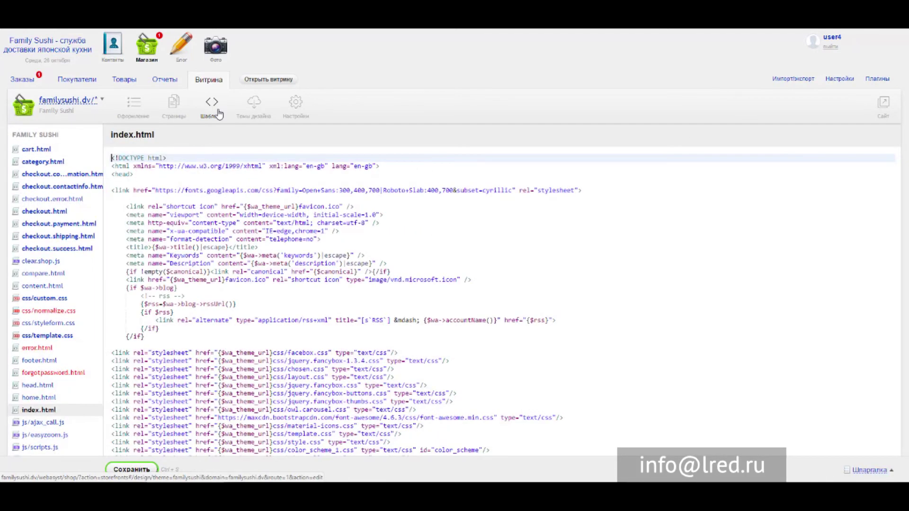
{"action": "left_click", "coordinate": [295, 111]}
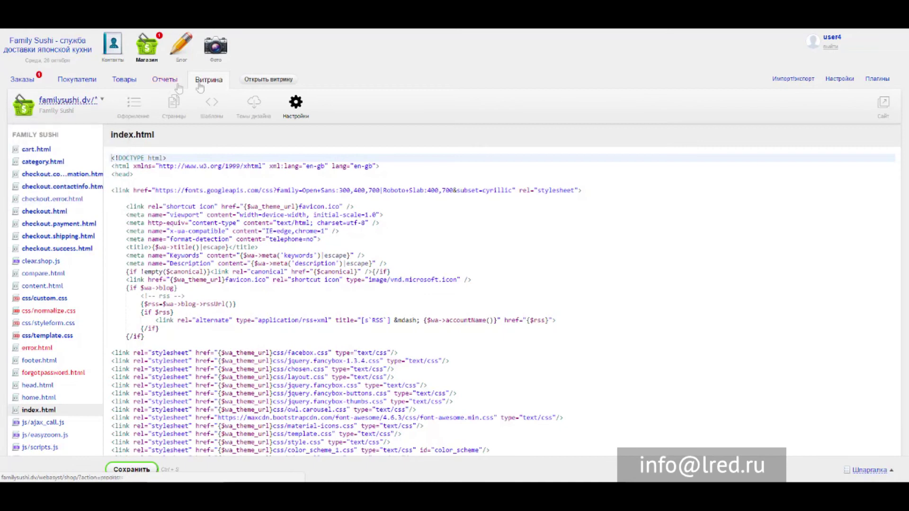
{"action": "left_click", "coordinate": [263, 82]}
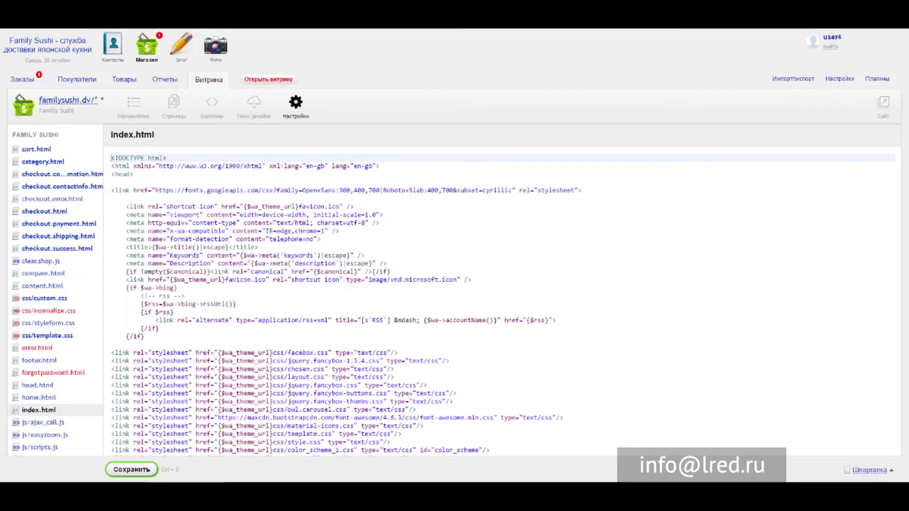
- In the Блог app, scroll Все записи, reading «Как определить качество суши и роллов?»
{"action": "left_click", "coordinate": [184, 45]}
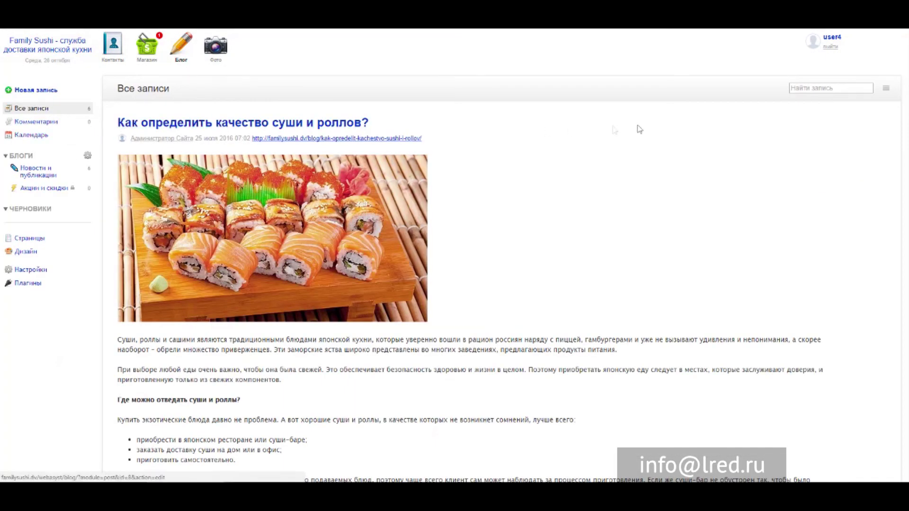
{"action": "scroll", "coordinate": [802, 284], "scroll_direction": "down", "scroll_amount": 20}
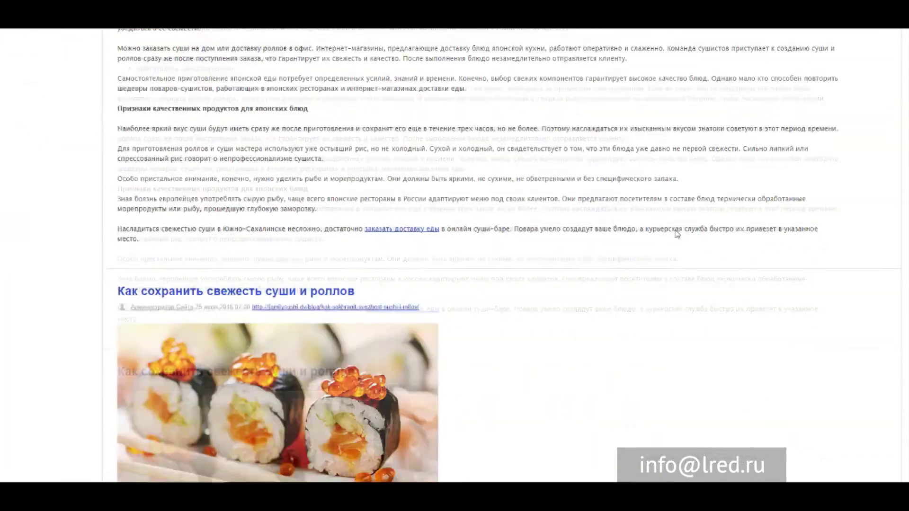
{"action": "scroll", "coordinate": [675, 229], "scroll_direction": "up", "scroll_amount": 20}
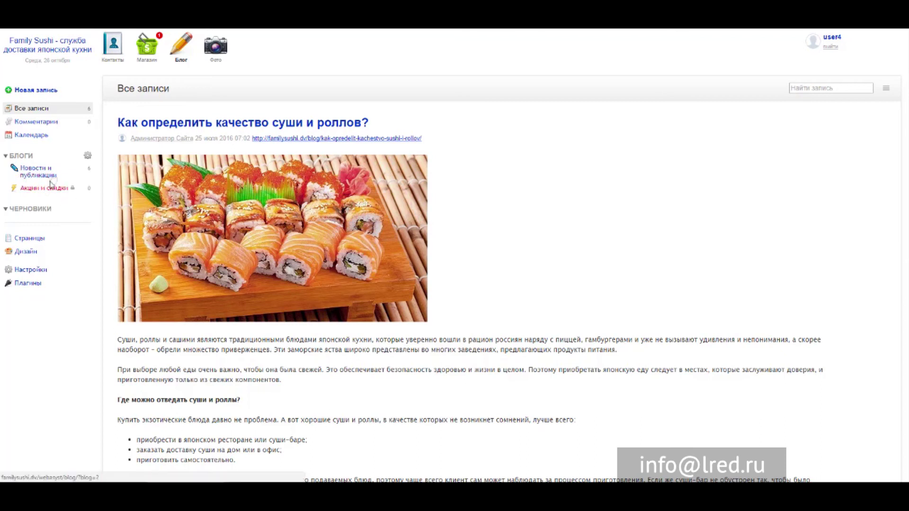
{"action": "scroll", "coordinate": [875, 208], "scroll_direction": "down", "scroll_amount": 15}
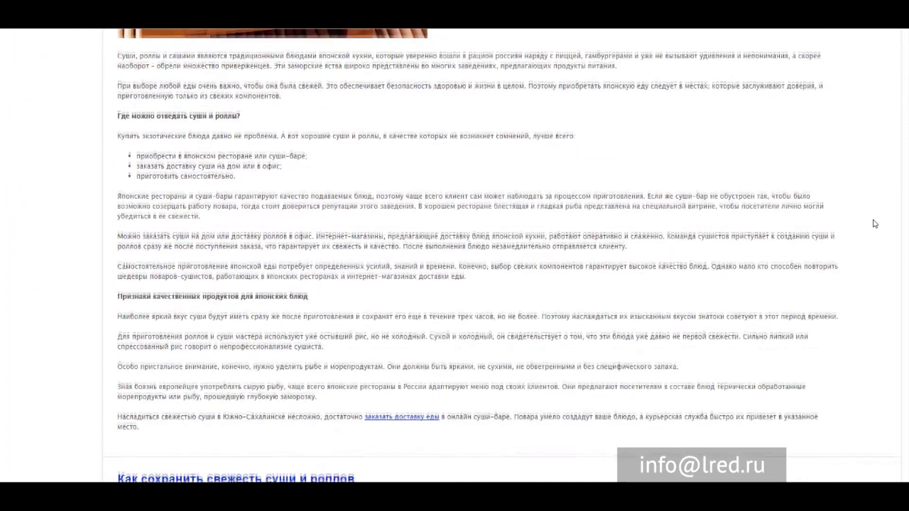
{"action": "scroll", "coordinate": [875, 224], "scroll_direction": "up", "scroll_amount": 20}
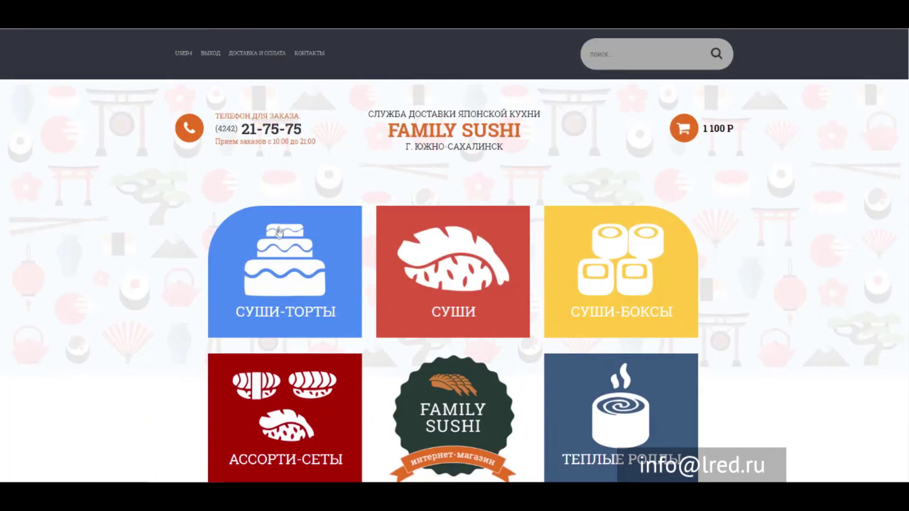
{"action": "scroll", "coordinate": [755, 176], "scroll_direction": "down", "scroll_amount": 15}
{"action": "scroll", "coordinate": [758, 197], "scroll_direction": "down", "scroll_amount": 4}
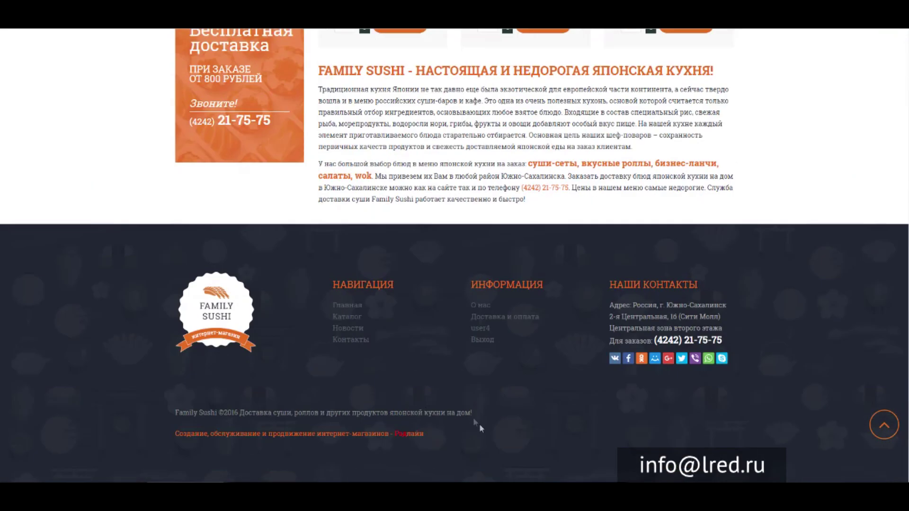
{"action": "left_click", "coordinate": [373, 328]}
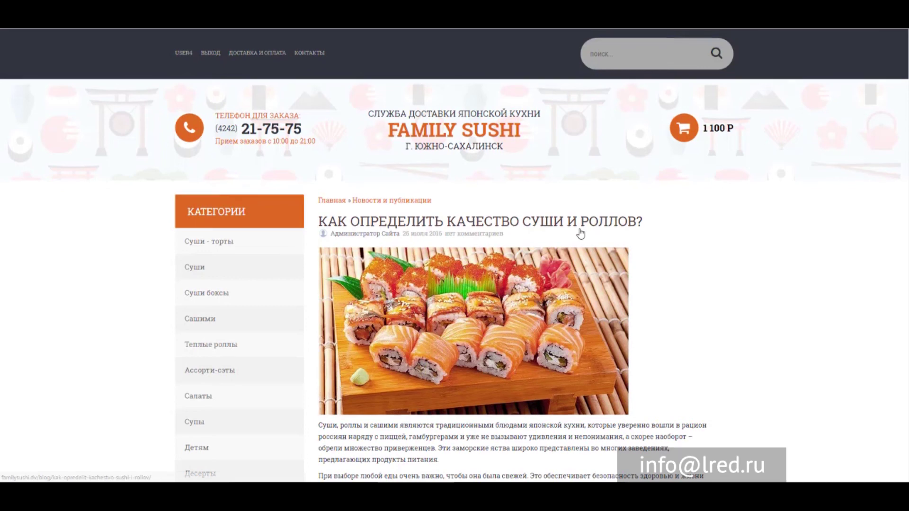
{"action": "scroll", "coordinate": [587, 228], "scroll_direction": "down", "scroll_amount": 15}
{"action": "scroll", "coordinate": [429, 176], "scroll_direction": "down", "scroll_amount": 20}
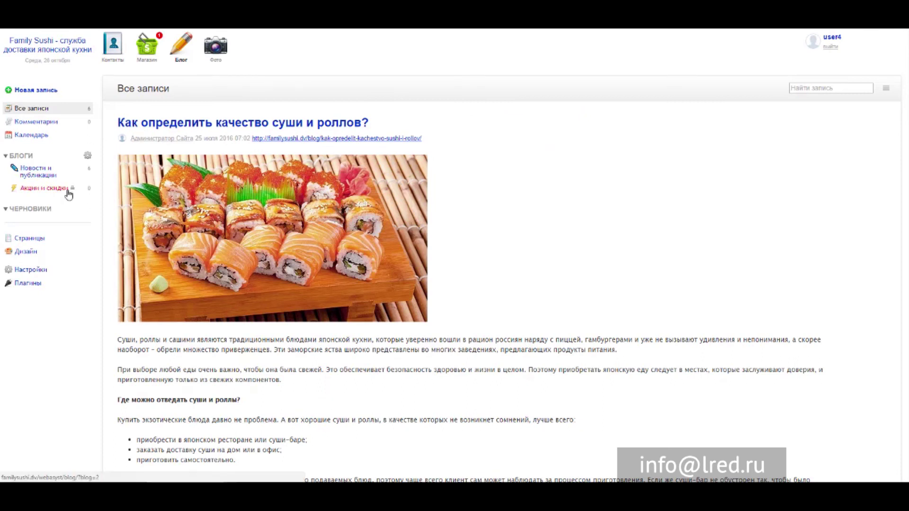
- View the Фото app's Блог album of 10 photos, then return to the shop's Заказы
{"action": "left_click", "coordinate": [214, 46]}
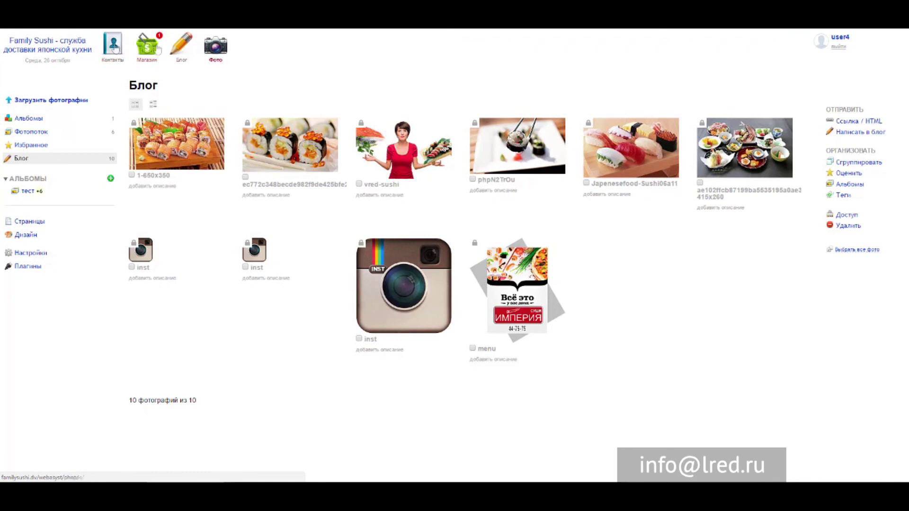
{"action": "left_click", "coordinate": [150, 50]}
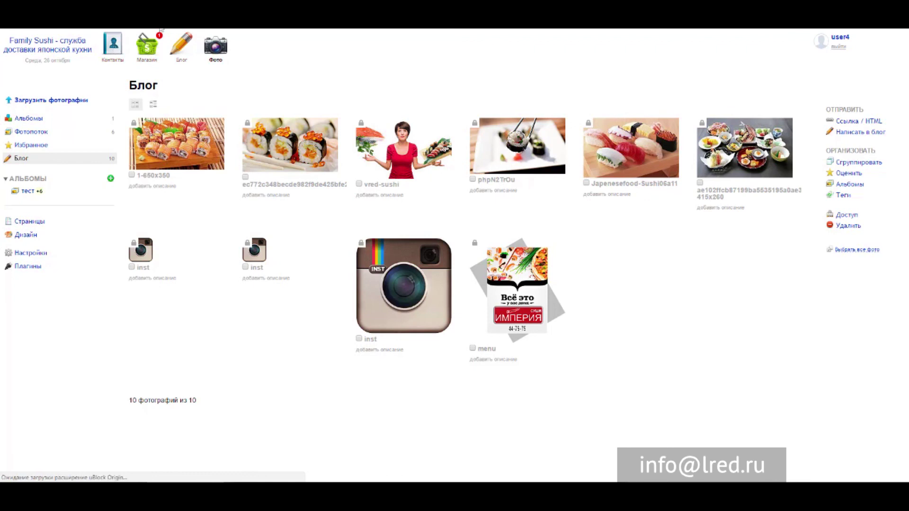